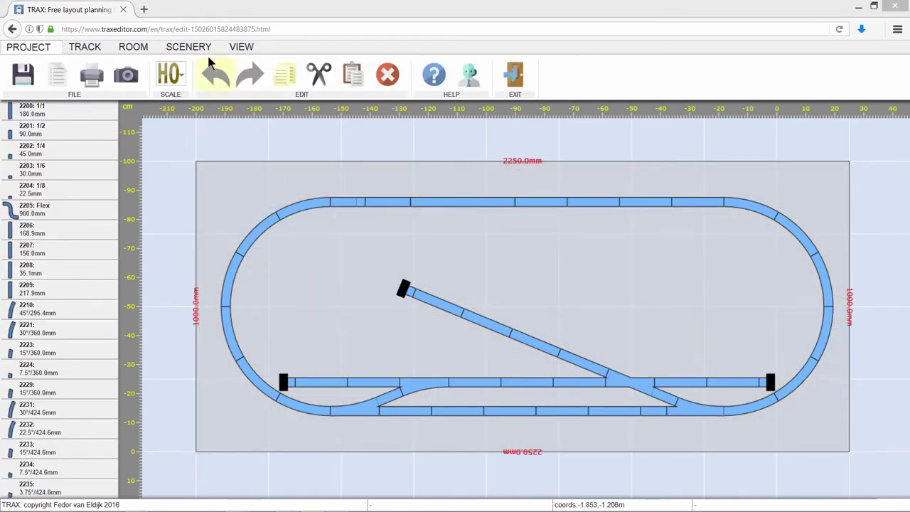
Give the whole layout table a Dirt terrain texture.
click(204, 48)
click(281, 79)
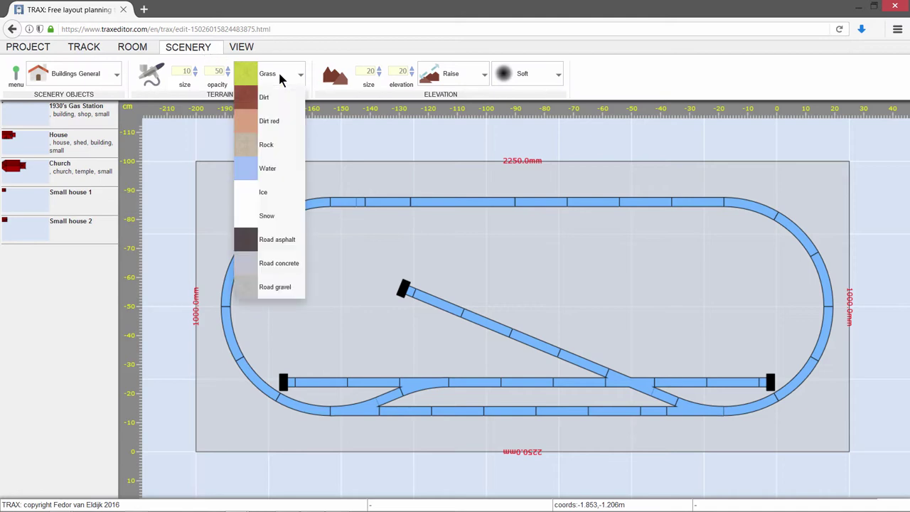
click(279, 103)
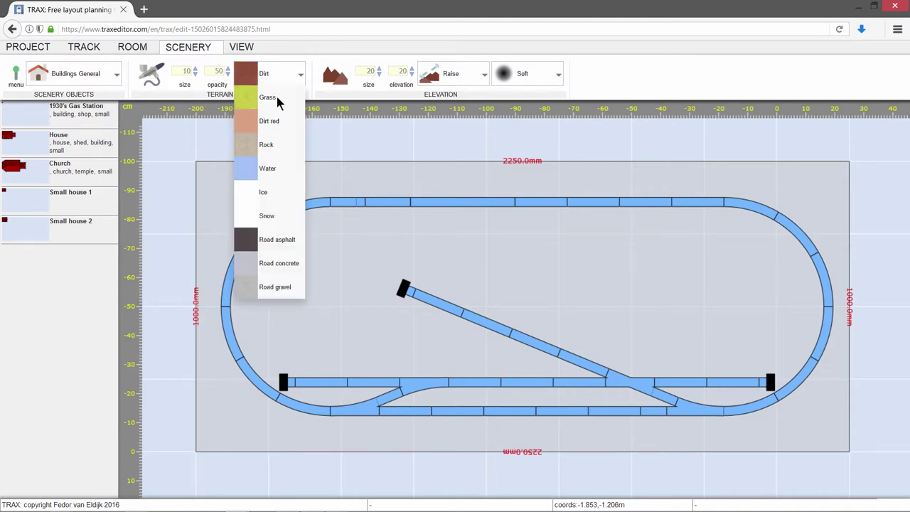
click(383, 173)
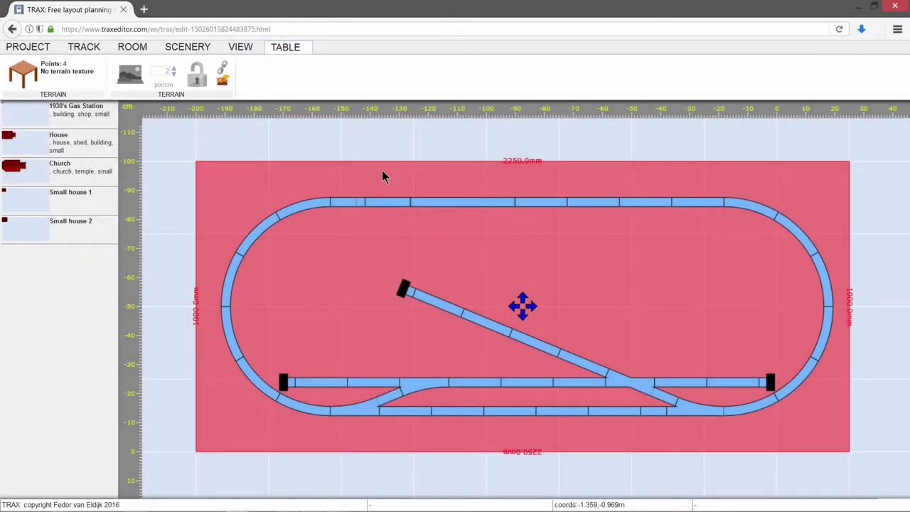
click(224, 69)
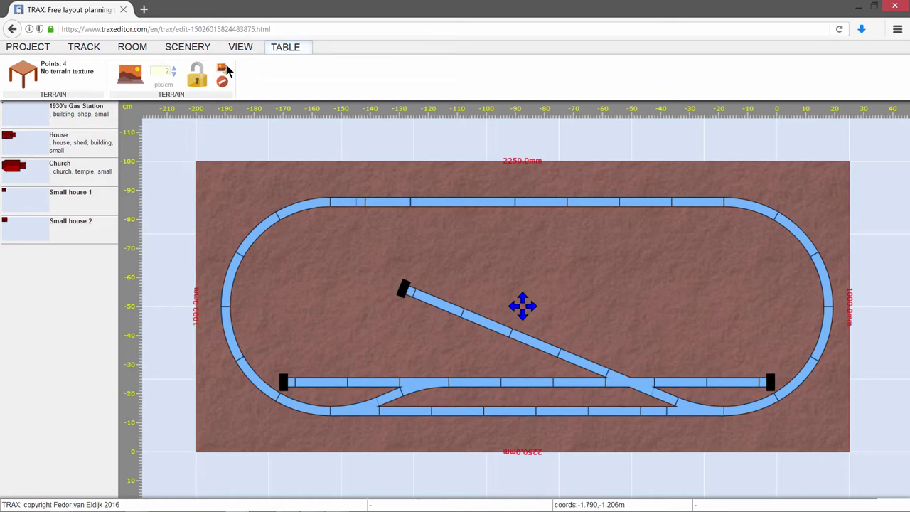
Paint a strip of Rock terrain along the table's rear edge with brush size 10 and opacity 50.
click(202, 48)
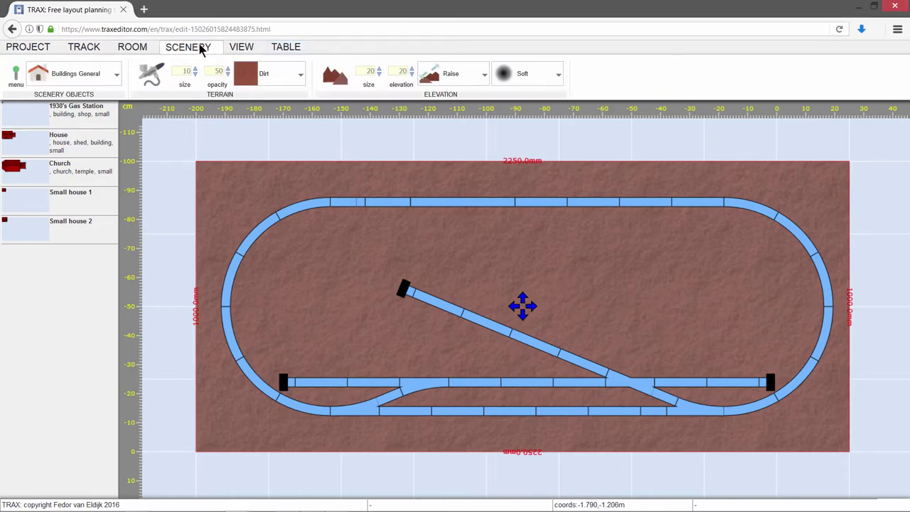
click(282, 73)
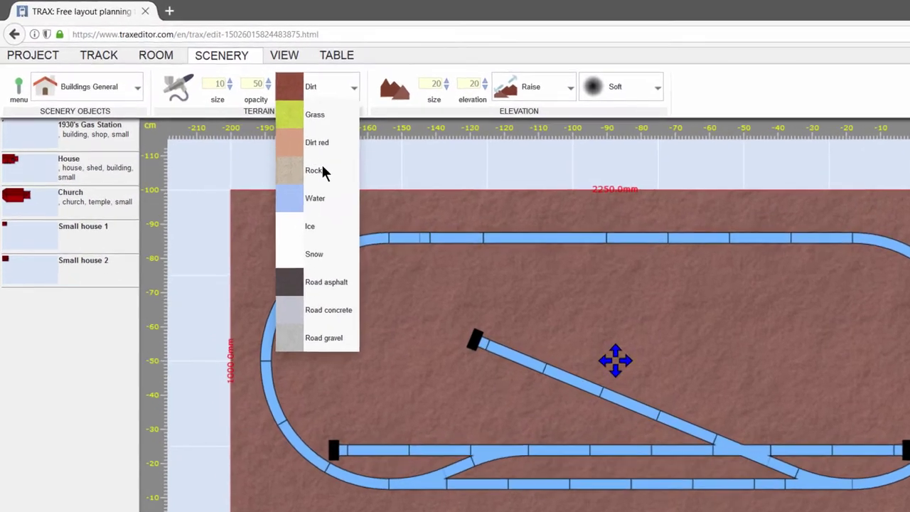
click(270, 146)
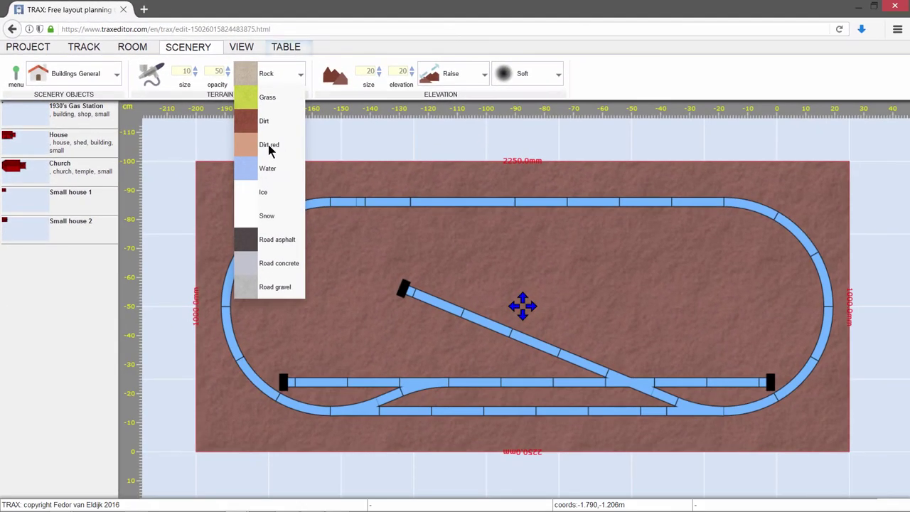
click(153, 76)
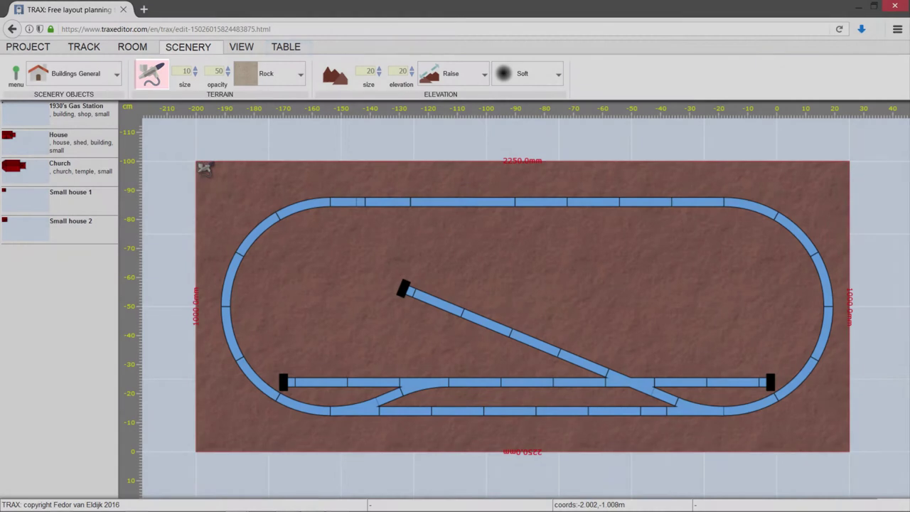
mouse_move(210, 174)
mouse_down()
mouse_move(260, 185)
mouse_move(256, 169)
mouse_move(316, 165)
mouse_move(269, 190)
mouse_move(339, 194)
mouse_move(328, 173)
mouse_move(404, 163)
mouse_move(343, 194)
mouse_move(404, 194)
mouse_move(453, 177)
mouse_move(446, 168)
mouse_move(411, 168)
mouse_move(521, 170)
mouse_move(411, 191)
mouse_move(433, 199)
mouse_move(507, 195)
mouse_move(539, 178)
mouse_move(553, 179)
mouse_move(528, 197)
mouse_move(567, 195)
mouse_move(530, 170)
mouse_move(614, 169)
mouse_move(590, 179)
mouse_move(591, 189)
mouse_move(638, 168)
mouse_move(747, 152)
mouse_up()
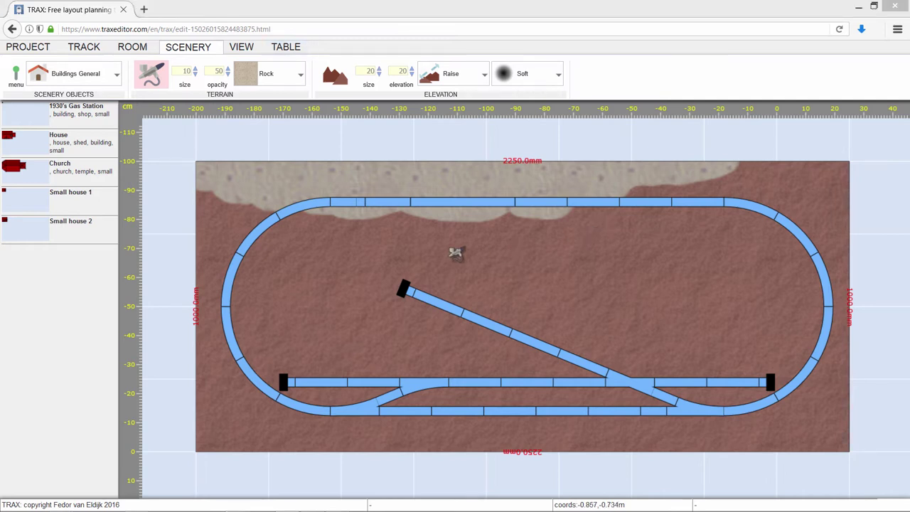
Extend the Rock area rightward and into the oval with brush size 30, lowering the opacity to 14 for the softer edge strokes.
click(196, 69)
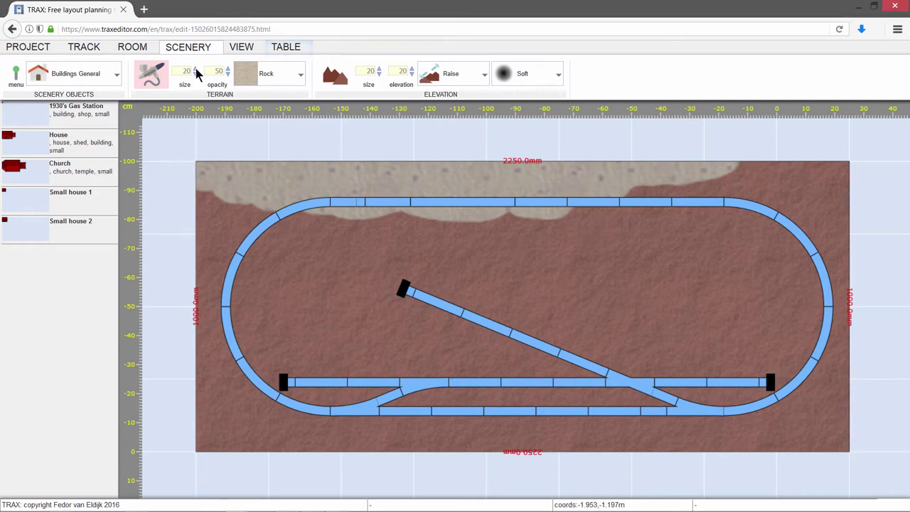
click(195, 69)
mouse_move(611, 200)
mouse_down()
mouse_move(728, 177)
mouse_move(787, 206)
mouse_move(811, 182)
mouse_move(877, 243)
mouse_up()
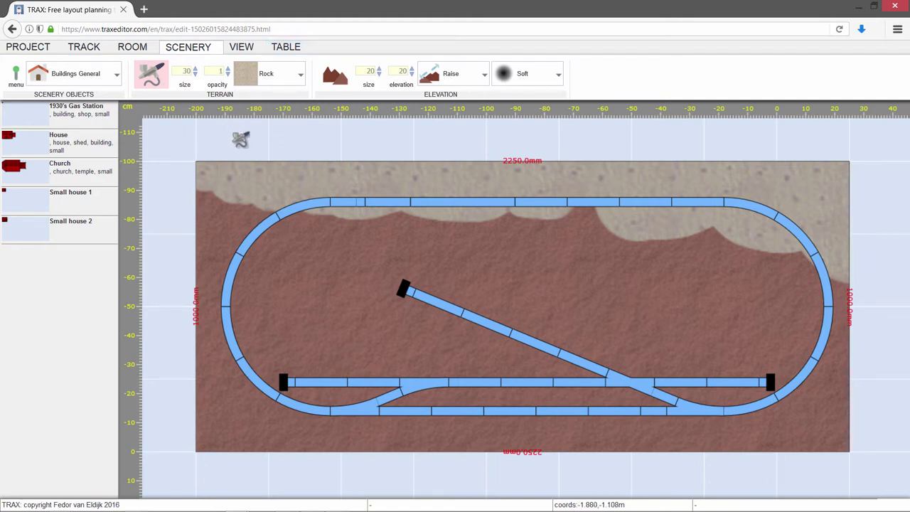
drag(541, 205, 763, 214)
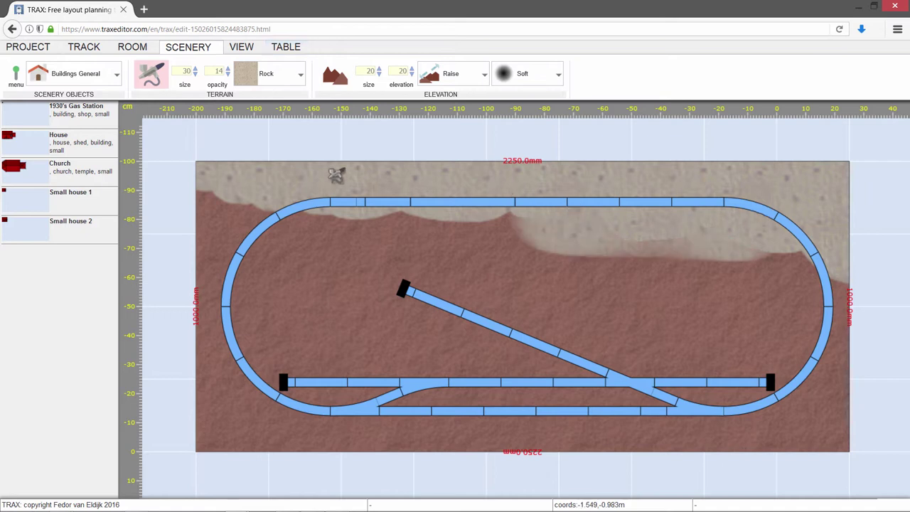
click(509, 208)
click(819, 247)
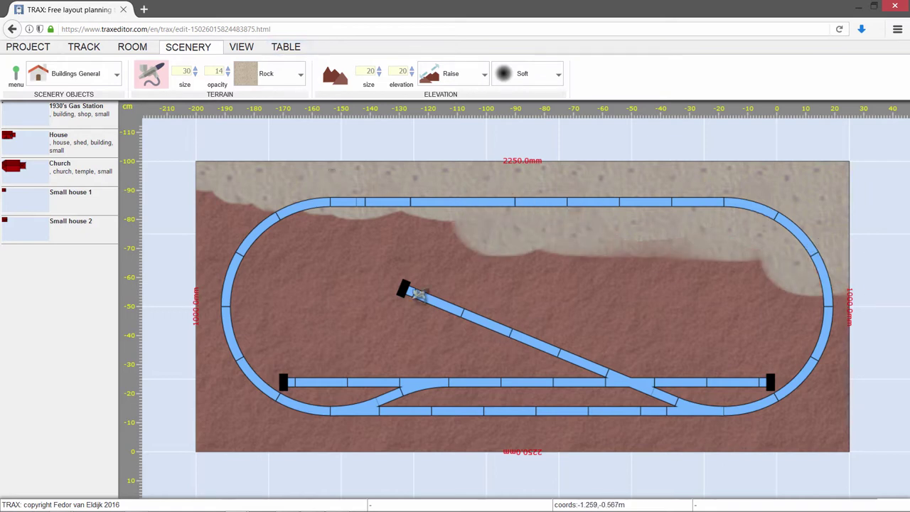
Paint a Water river diagonally across the table, from its upper-left edge to its right edge, with brush size 20 and opacity 70.
click(278, 74)
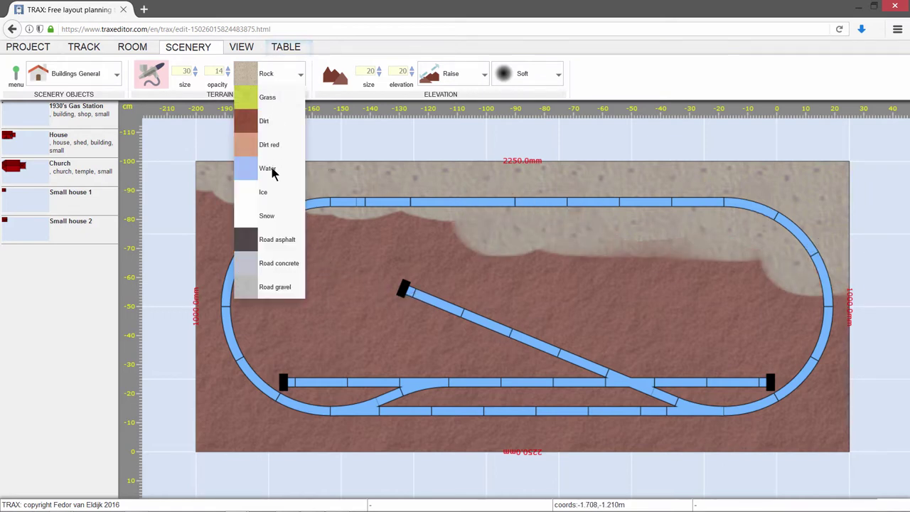
click(270, 73)
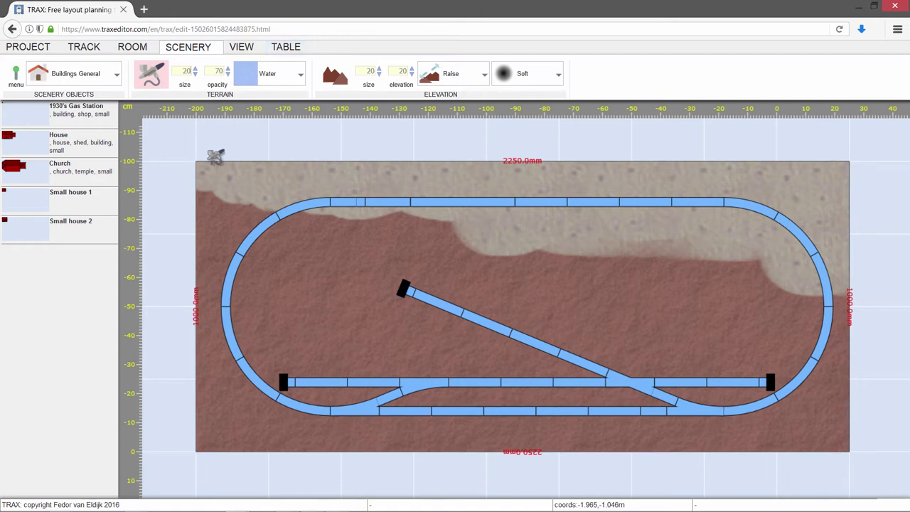
mouse_move(203, 196)
mouse_down()
mouse_move(246, 216)
mouse_move(438, 236)
mouse_move(547, 264)
mouse_move(648, 270)
mouse_move(748, 320)
mouse_move(847, 344)
mouse_up()
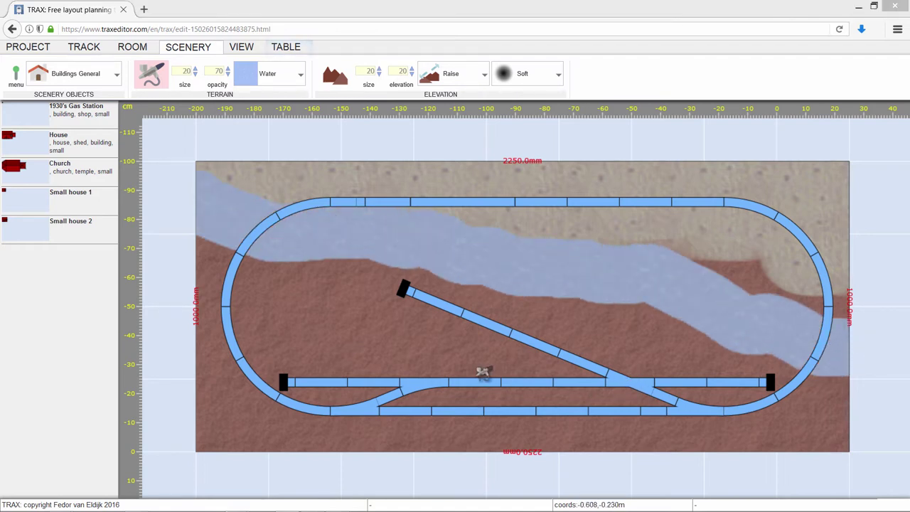
Paint a Road gravel area below the river around the diagonal siding, with brush size 10 and opacity 90.
click(273, 79)
click(282, 284)
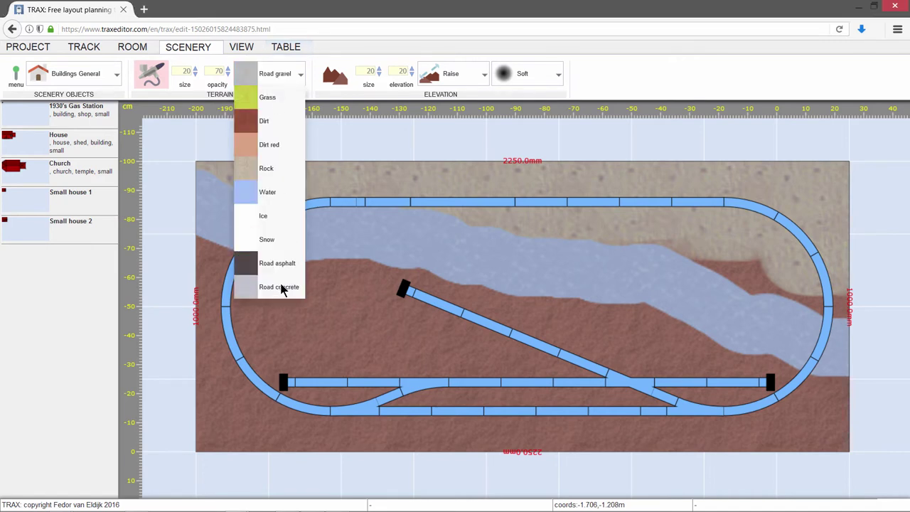
click(211, 73)
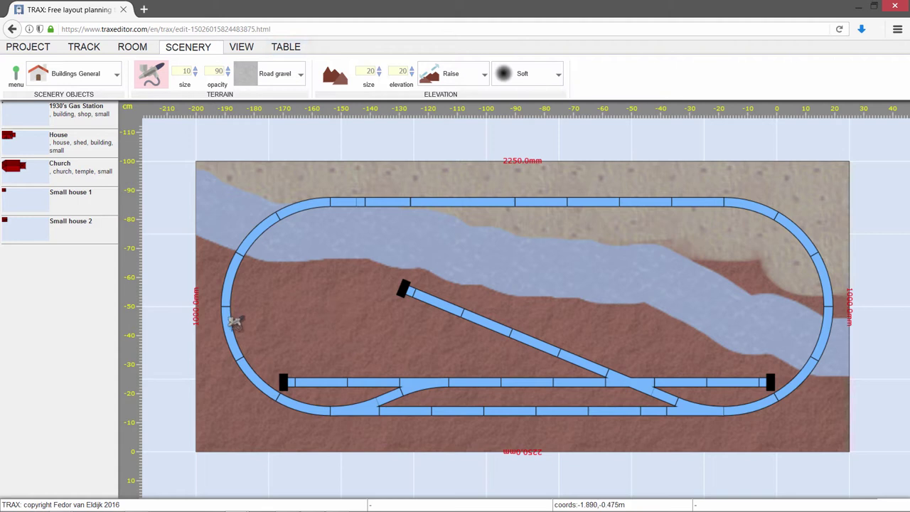
mouse_move(213, 330)
mouse_down()
mouse_move(378, 332)
mouse_move(387, 324)
mouse_move(342, 304)
mouse_move(372, 298)
mouse_move(456, 331)
mouse_move(435, 316)
mouse_move(460, 347)
mouse_move(597, 336)
mouse_move(709, 378)
mouse_up()
Paint Grass patches over the rocky ground behind the river and along the table's front edge and corners.
click(279, 75)
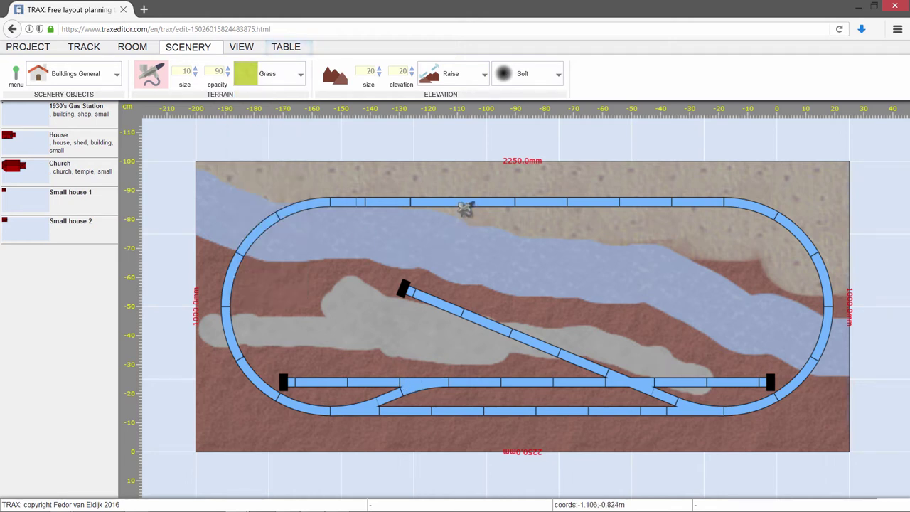
mouse_move(301, 183)
mouse_down()
mouse_move(306, 165)
mouse_move(381, 156)
mouse_move(440, 158)
mouse_move(553, 197)
mouse_move(591, 187)
mouse_move(500, 187)
mouse_up()
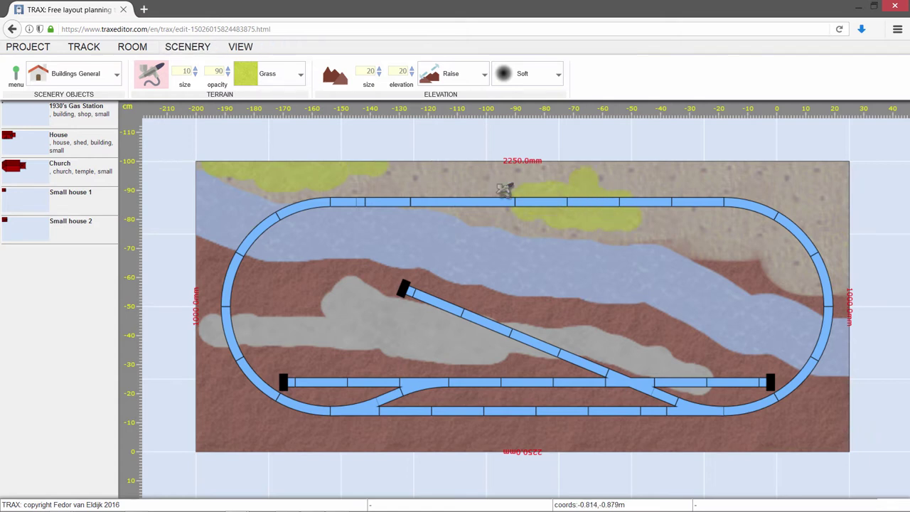
mouse_move(740, 225)
mouse_down()
mouse_move(814, 199)
mouse_move(852, 206)
mouse_move(821, 241)
mouse_move(734, 253)
mouse_move(808, 248)
mouse_up()
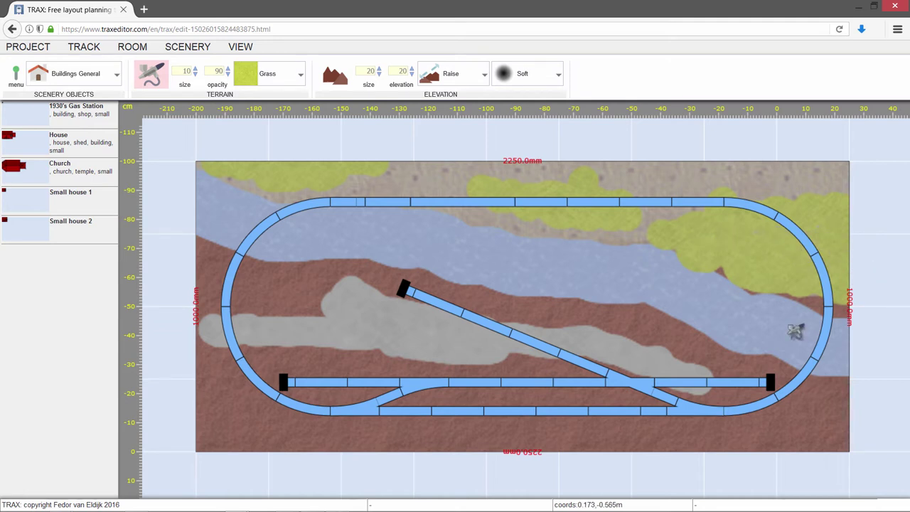
mouse_move(669, 399)
mouse_down()
mouse_move(846, 410)
mouse_move(767, 418)
mouse_move(770, 442)
mouse_move(705, 434)
mouse_up()
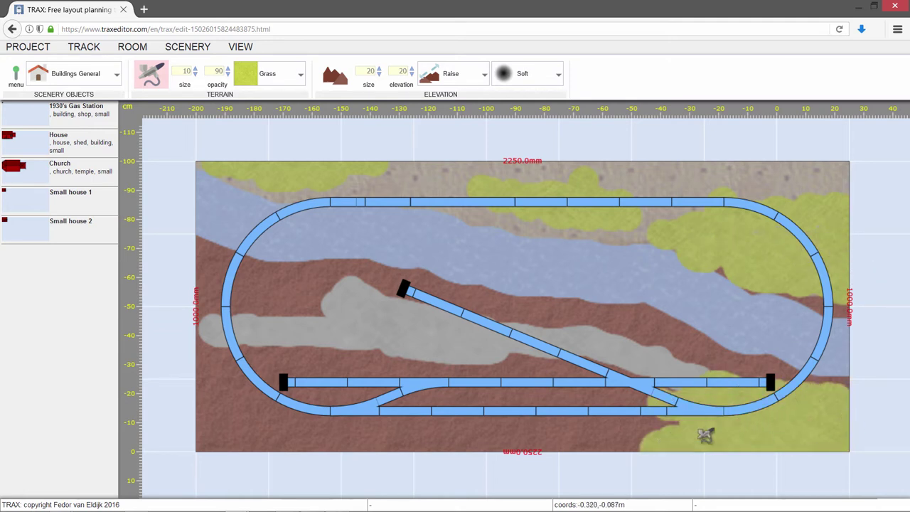
mouse_move(212, 360)
mouse_down()
mouse_move(300, 382)
mouse_move(265, 390)
mouse_move(234, 414)
mouse_move(226, 441)
mouse_move(392, 441)
mouse_move(369, 416)
mouse_move(469, 452)
mouse_move(197, 416)
mouse_move(601, 459)
mouse_move(539, 433)
mouse_move(562, 430)
mouse_move(608, 470)
mouse_up()
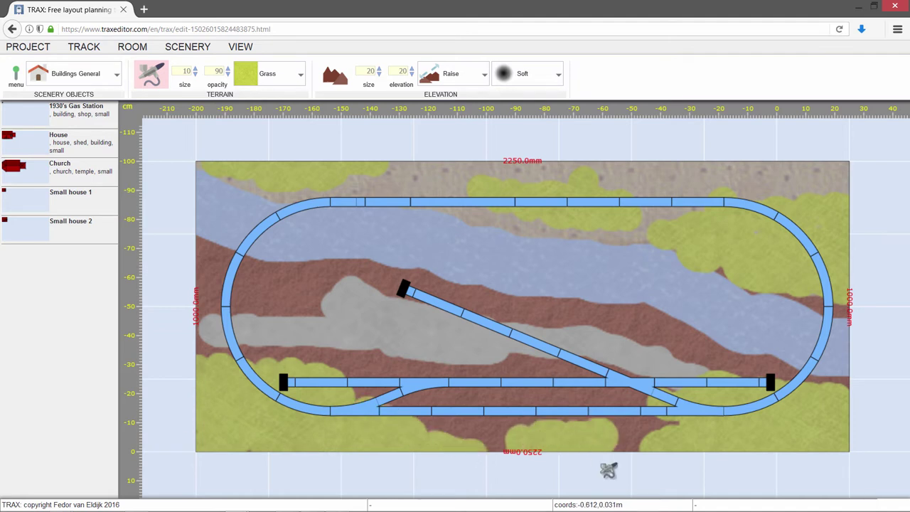
Paint Rock over part of the upper-left grass and along the river's near bank at the table's left end.
click(264, 75)
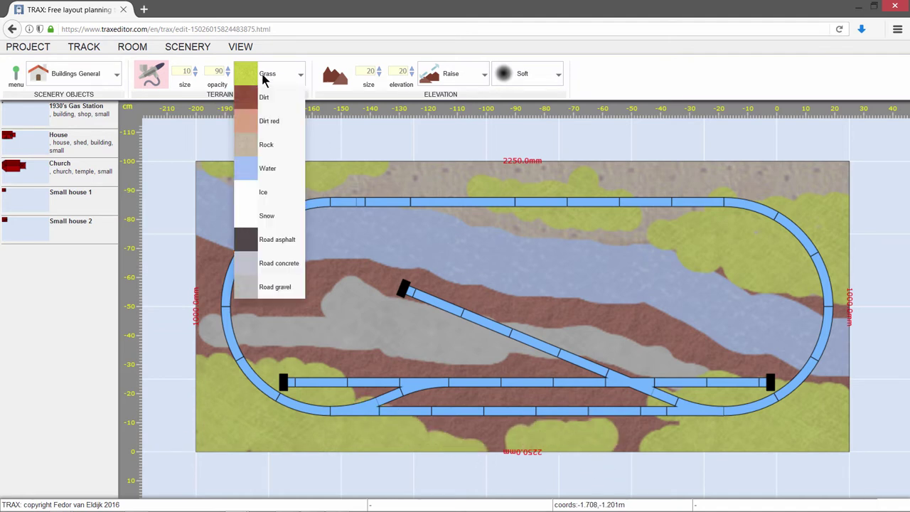
click(266, 145)
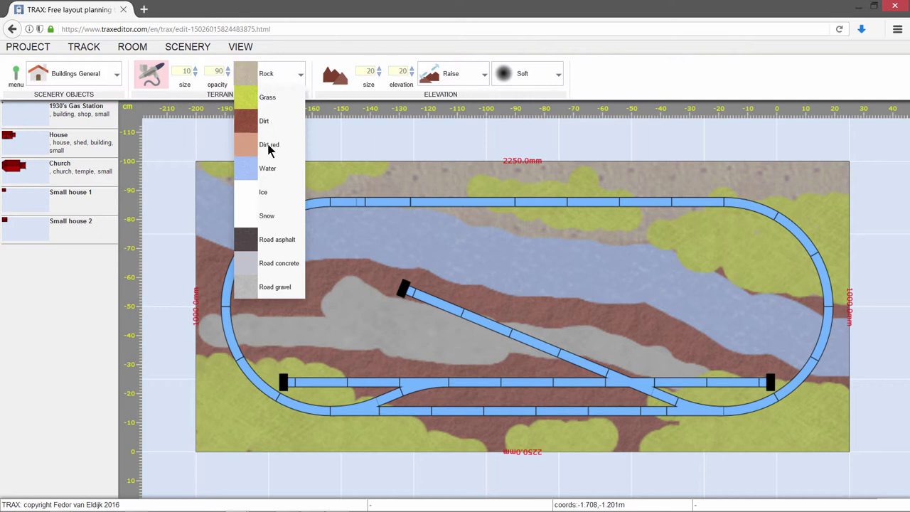
mouse_move(203, 251)
mouse_down()
mouse_move(258, 268)
mouse_move(334, 262)
mouse_up()
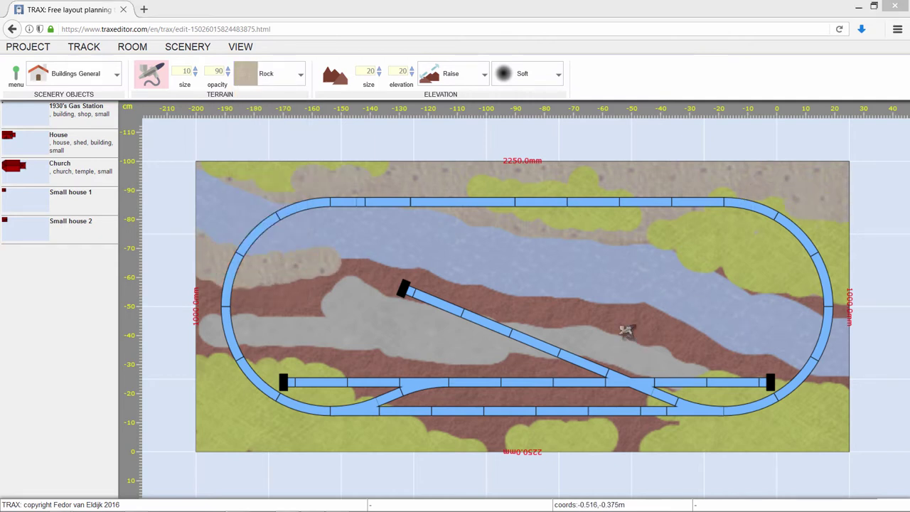
Raise a soft ridge along the table's rear edge with the elevation brush at size 20 and elevation 20.
click(336, 83)
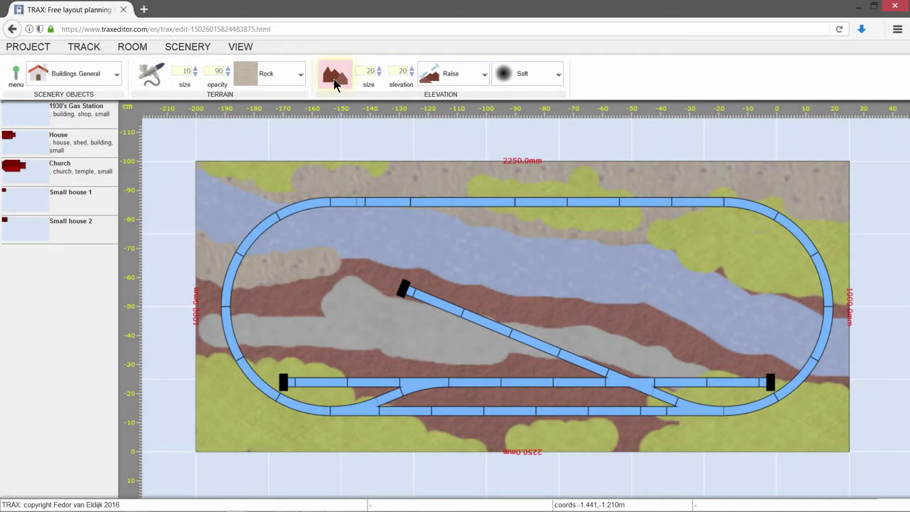
mouse_move(295, 174)
mouse_down()
mouse_move(470, 177)
mouse_move(492, 195)
mouse_move(501, 178)
mouse_move(531, 189)
mouse_move(576, 176)
mouse_move(574, 188)
mouse_move(591, 194)
mouse_move(617, 173)
mouse_move(646, 172)
mouse_move(646, 181)
mouse_move(663, 178)
mouse_move(660, 167)
mouse_move(687, 168)
mouse_move(699, 177)
mouse_move(773, 176)
mouse_move(735, 185)
mouse_move(834, 188)
mouse_move(796, 201)
mouse_move(856, 196)
mouse_move(838, 165)
mouse_move(772, 166)
mouse_move(813, 222)
mouse_move(828, 257)
mouse_up()
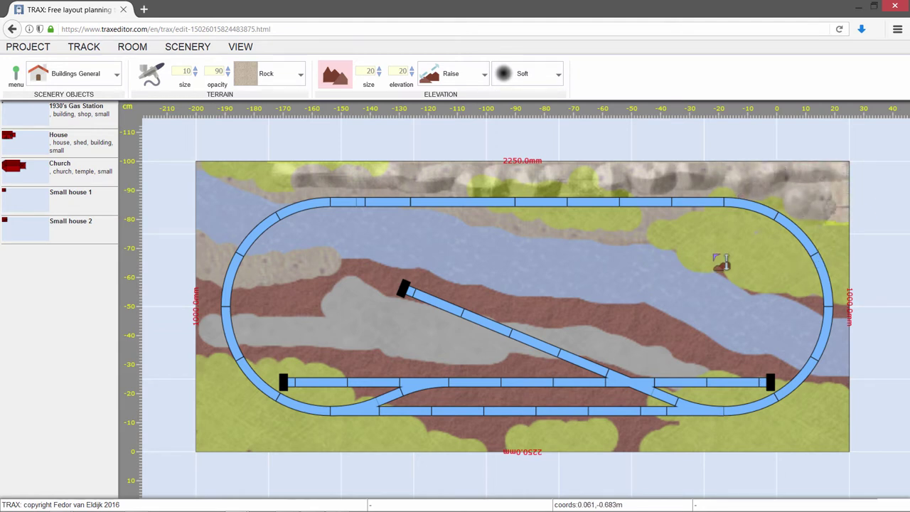
Sink spots of the dirt bank below the river near the diagonal siding's end, using elevation -30.
click(421, 73)
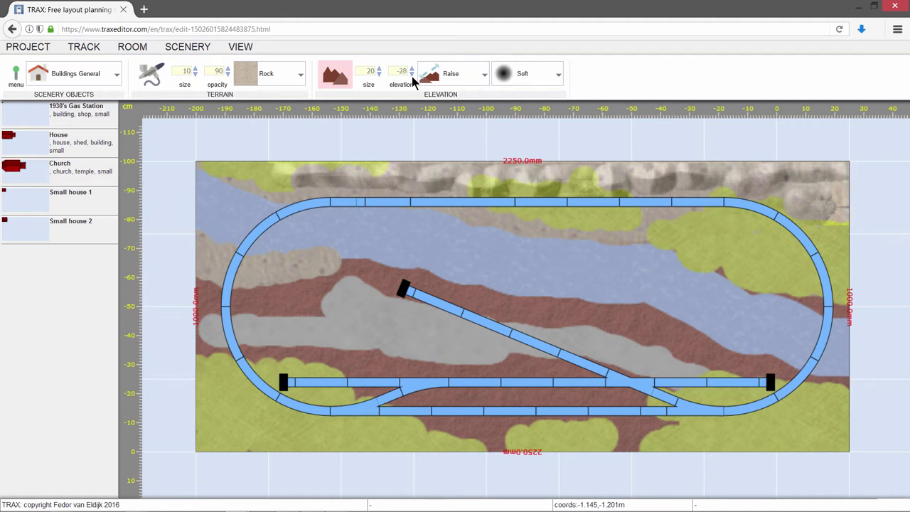
mouse_move(290, 304)
mouse_down()
mouse_move(319, 305)
mouse_move(324, 288)
mouse_move(335, 292)
mouse_up()
drag(397, 281, 463, 301)
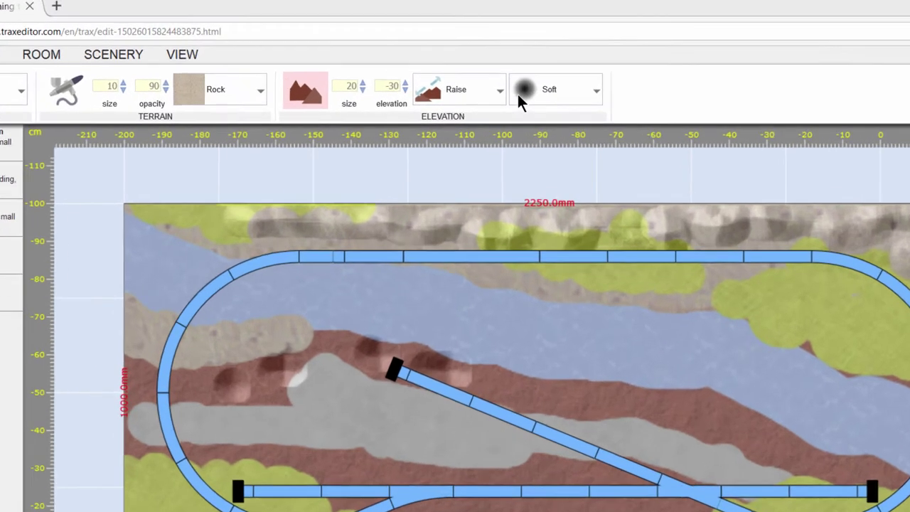
Lower the riverbed to an Absolute elevation of -30 along the river's course with brush size 22.
click(483, 72)
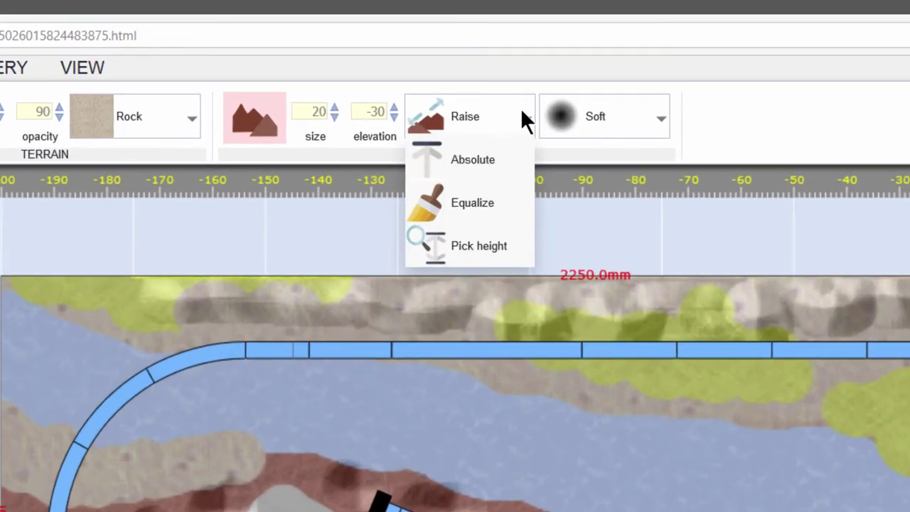
click(473, 159)
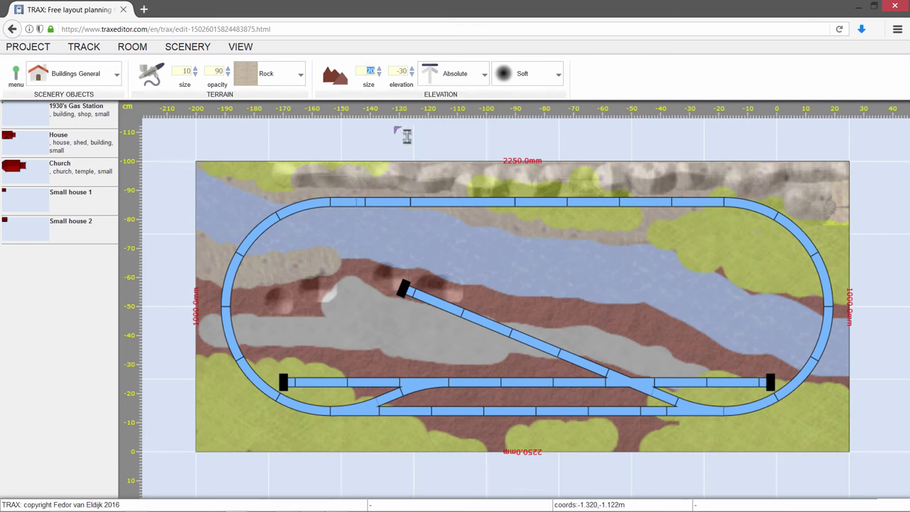
mouse_move(211, 246)
mouse_down()
mouse_move(386, 258)
mouse_move(660, 315)
mouse_move(836, 387)
mouse_move(627, 247)
mouse_up()
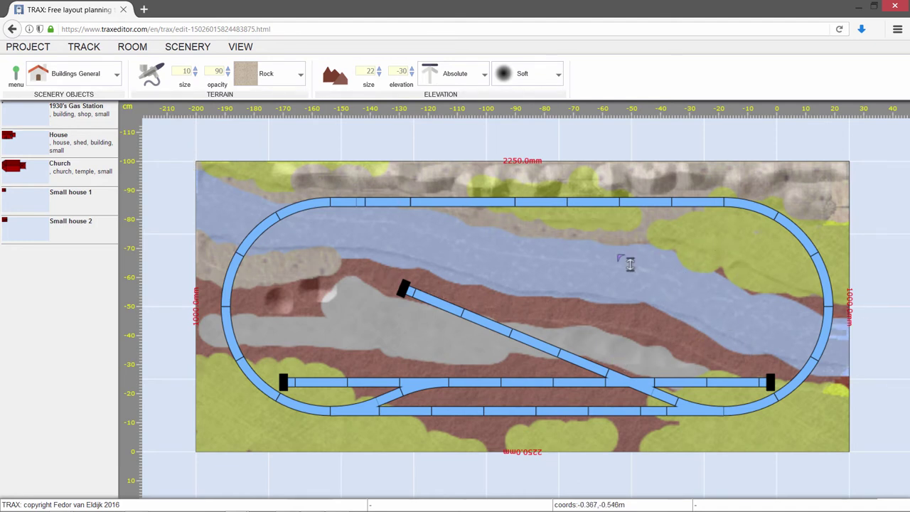
Raise random bumps across the table's lower-left grass and along the front edge, using Raise, Random, size 30 and elevation 30.
click(469, 78)
click(463, 100)
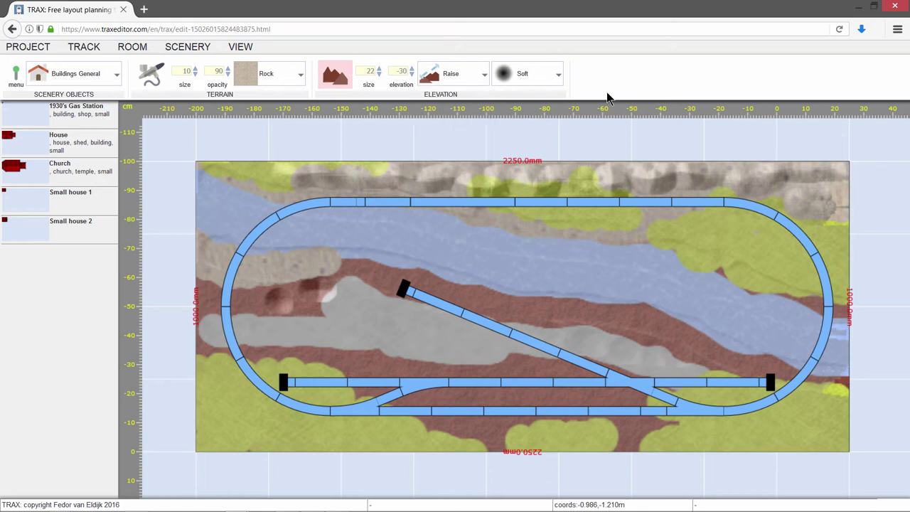
click(552, 72)
click(537, 146)
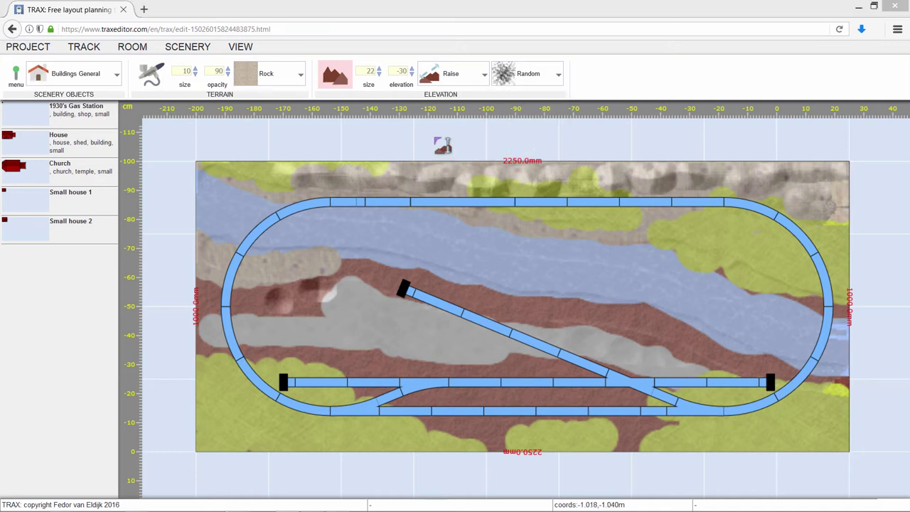
double_click(377, 71)
text(30)
key(Tab)
text(30)
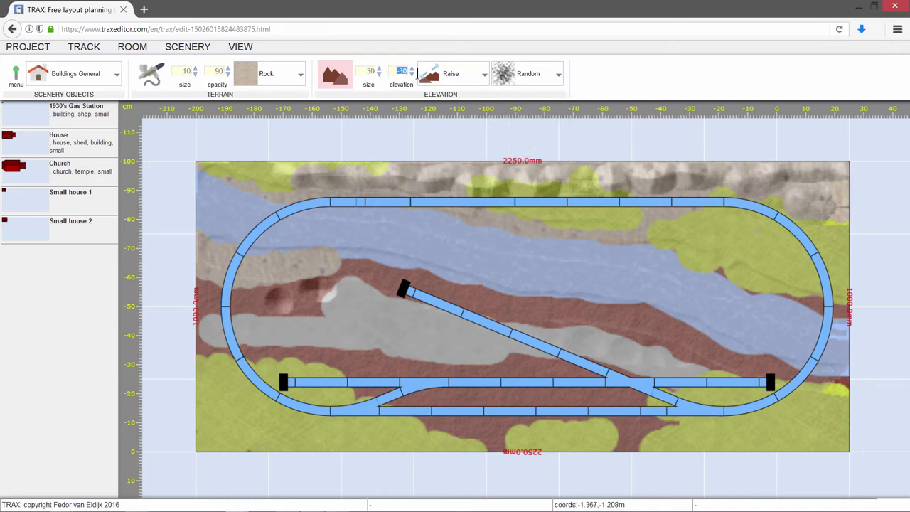
click(419, 74)
mouse_move(214, 380)
mouse_down()
mouse_move(233, 418)
mouse_move(265, 423)
mouse_move(243, 420)
mouse_move(280, 399)
mouse_move(257, 381)
mouse_move(323, 399)
mouse_move(316, 422)
mouse_move(404, 439)
mouse_move(213, 439)
mouse_move(196, 420)
mouse_move(294, 439)
mouse_up()
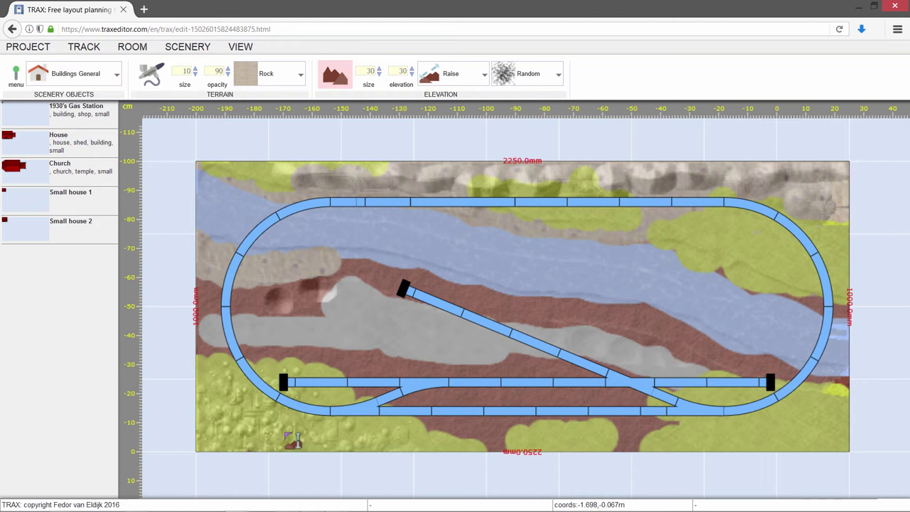
mouse_move(293, 440)
mouse_down()
mouse_move(530, 386)
mouse_move(574, 398)
mouse_move(440, 412)
mouse_move(401, 400)
mouse_move(500, 446)
mouse_up()
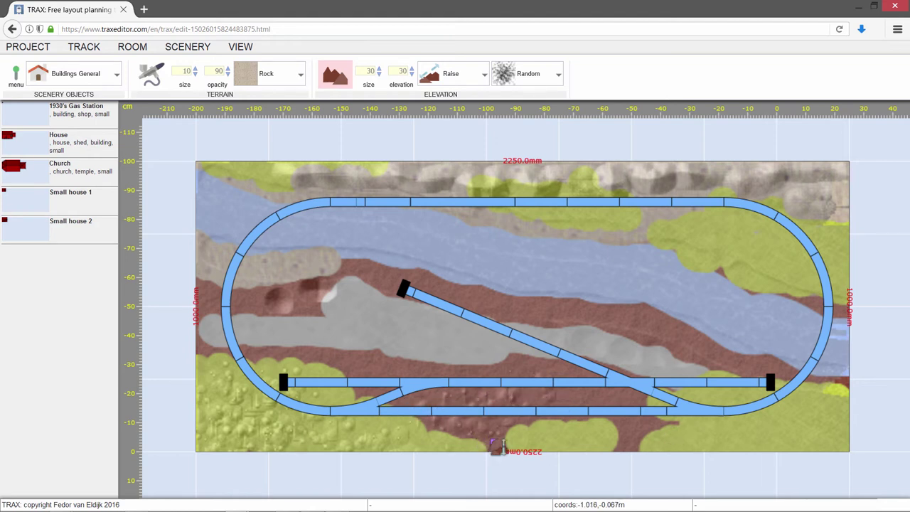
Smooth the rear ridge and the sunken spots in the left-end dirt bank with Equalize.
click(436, 78)
click(445, 121)
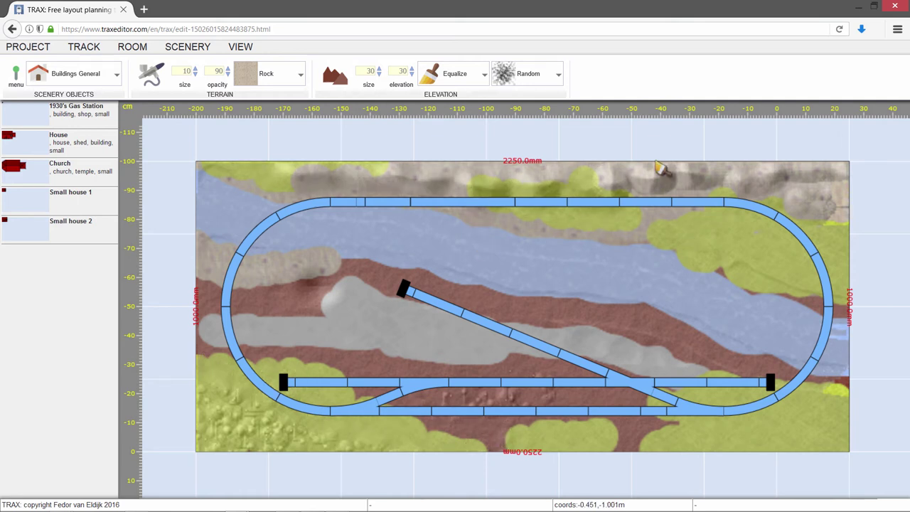
Roughen the left-end dirt bank and the grass inside the upper-right curve using Raise, Random, size 30 and elevation -30.
click(463, 75)
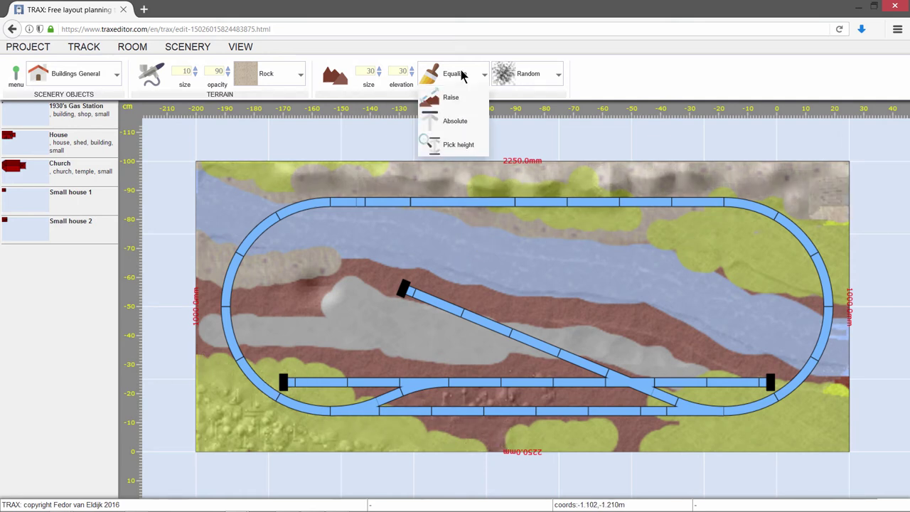
click(457, 122)
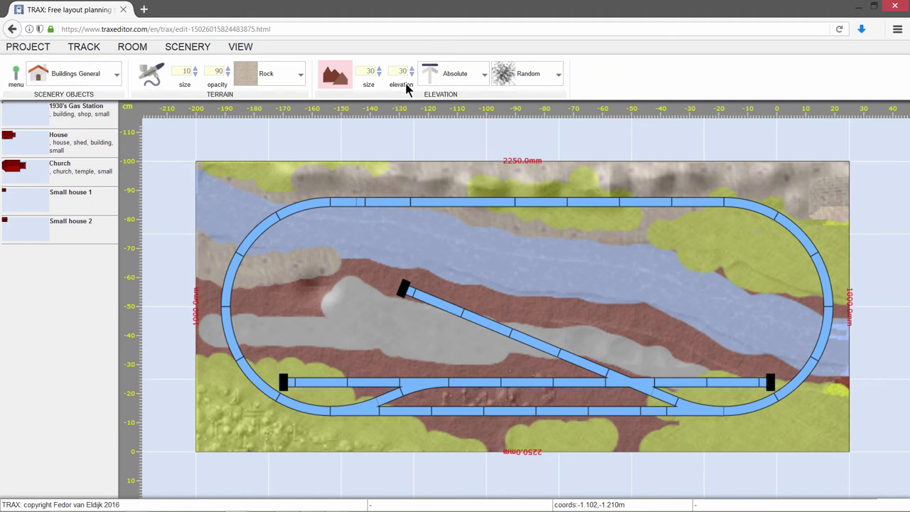
drag(259, 304, 301, 297)
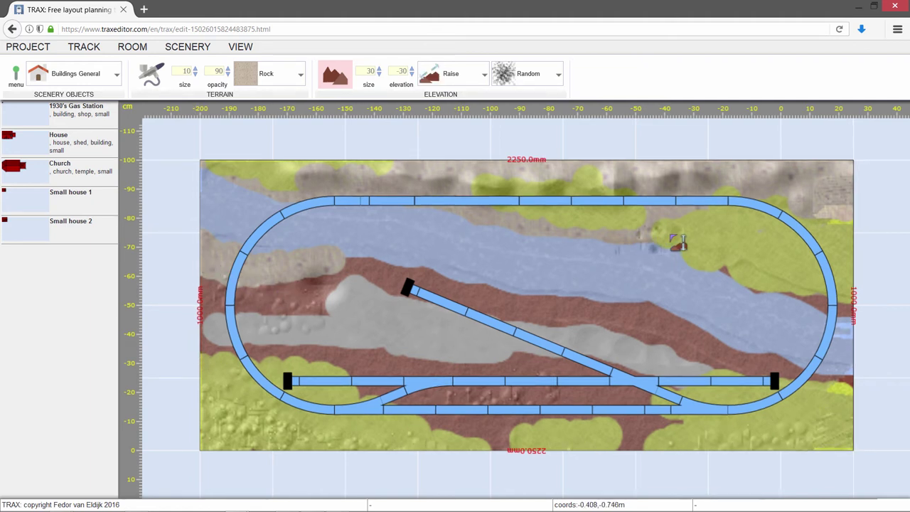
mouse_move(678, 242)
mouse_down()
mouse_move(750, 249)
mouse_move(644, 220)
mouse_move(750, 174)
mouse_move(838, 198)
mouse_move(858, 186)
mouse_move(819, 283)
mouse_move(846, 302)
mouse_up()
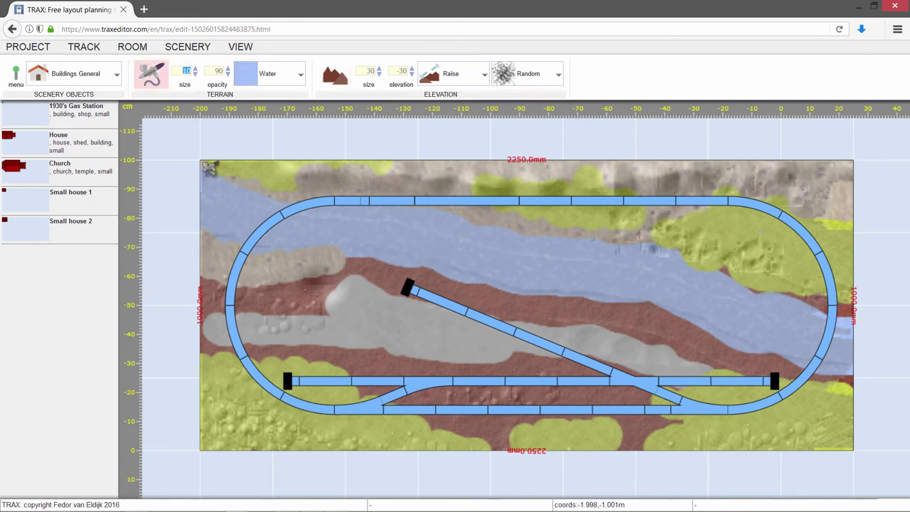
Paint a narrow Water side stream from the river toward the upper-right corner at size 7, and cover its upper bank with Rock.
text(7)
drag(645, 255, 688, 215)
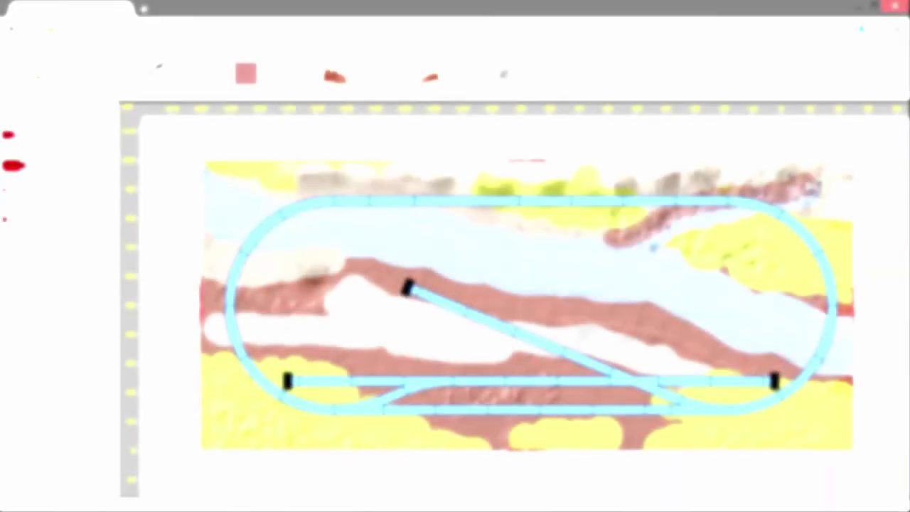
click(241, 78)
click(264, 146)
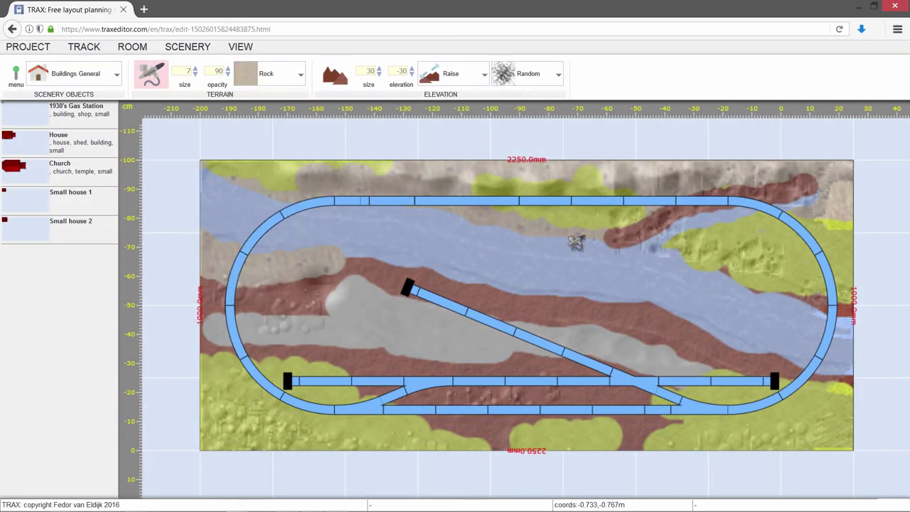
mouse_move(574, 241)
mouse_down()
mouse_move(647, 226)
mouse_move(700, 195)
mouse_up()
drag(699, 194, 747, 186)
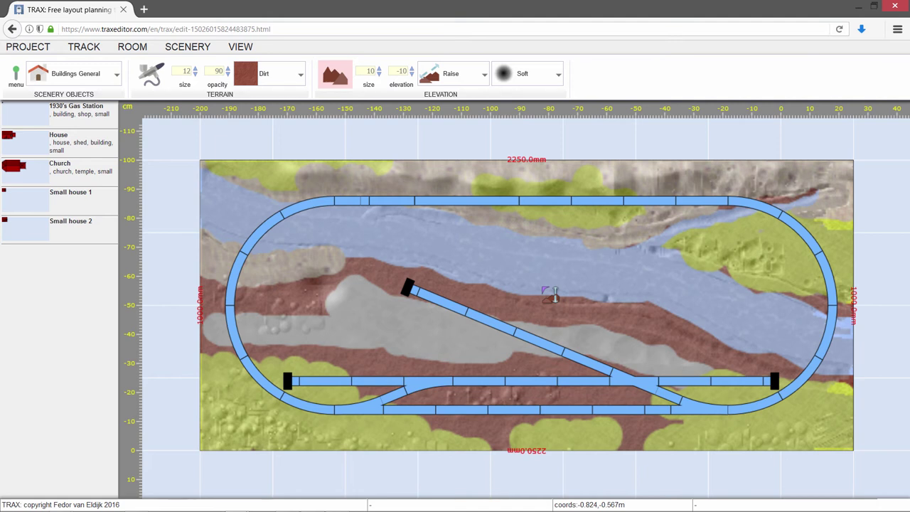
Carve soft hollows along the border of the dirt and grey ground at the table's left end, using size 10 and elevation -10.
click(301, 313)
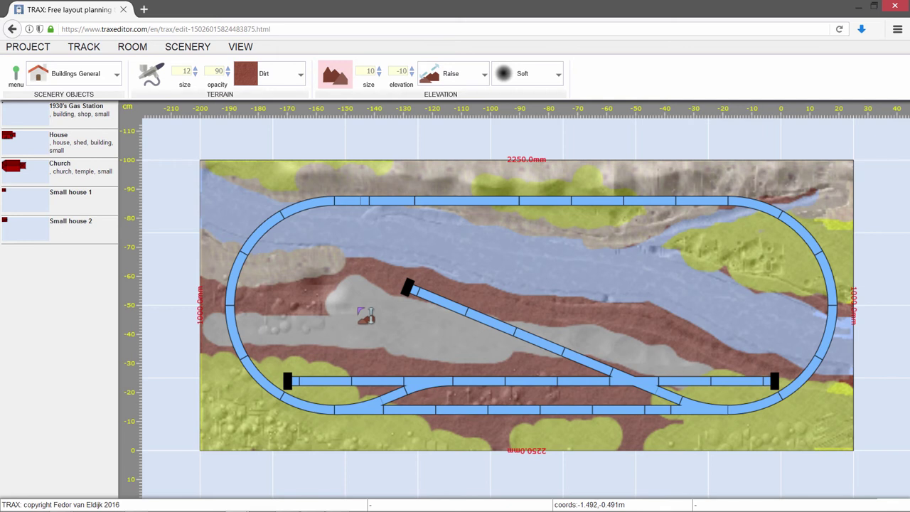
drag(364, 316, 204, 317)
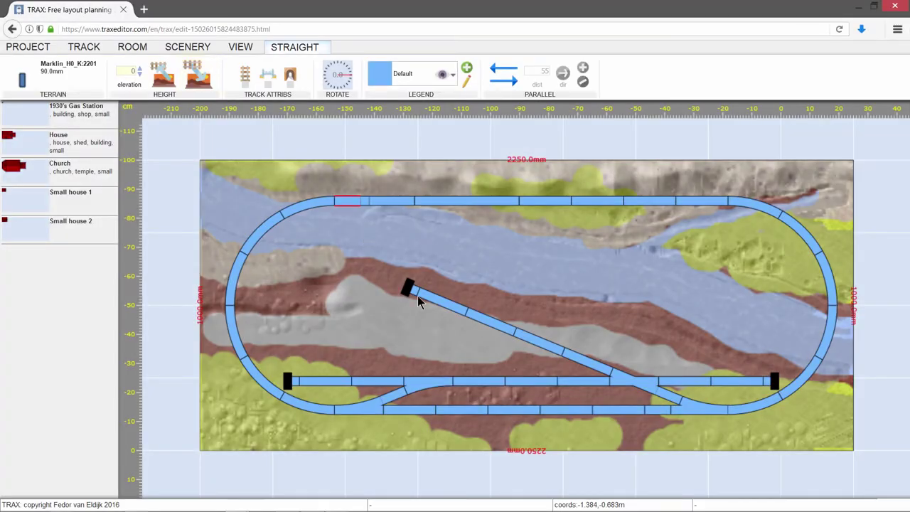
Select the diagonal siding as a section of five track items and align the track and terrain heights along it.
click(434, 302)
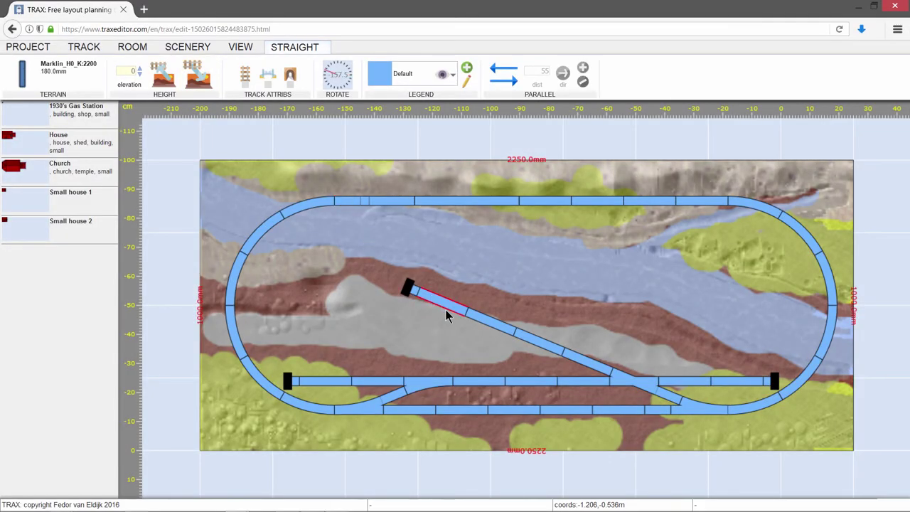
click(496, 332)
double_click(455, 311)
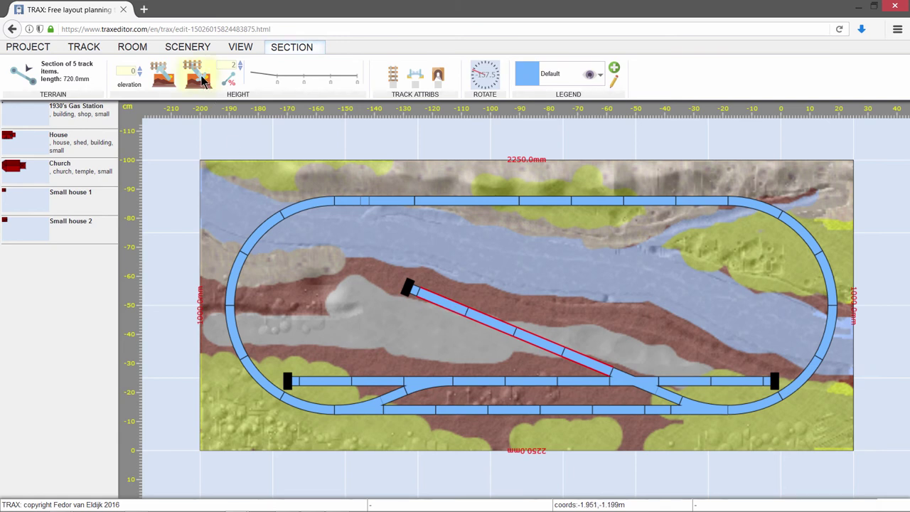
click(203, 80)
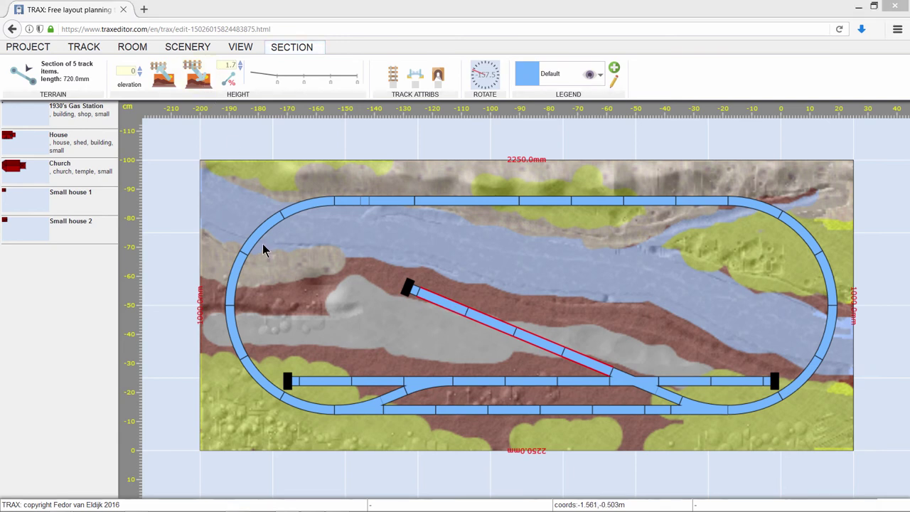
Show the Trees and plants scenery objects and place a group of trees on the ground along the upper-left rear edge.
click(187, 47)
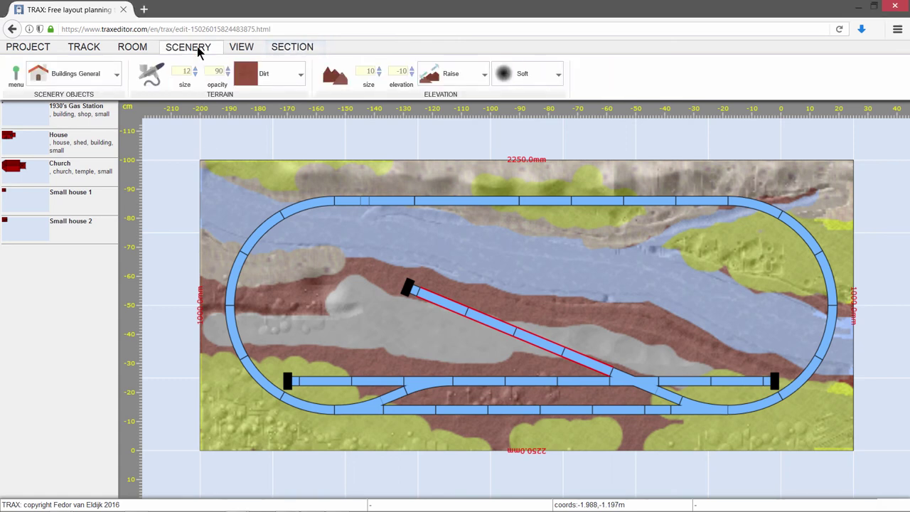
click(114, 74)
click(62, 95)
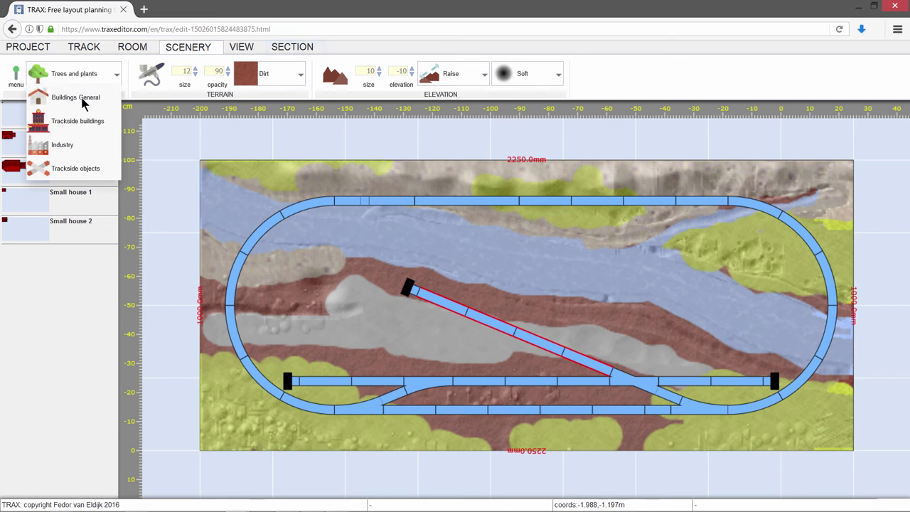
drag(62, 116, 253, 182)
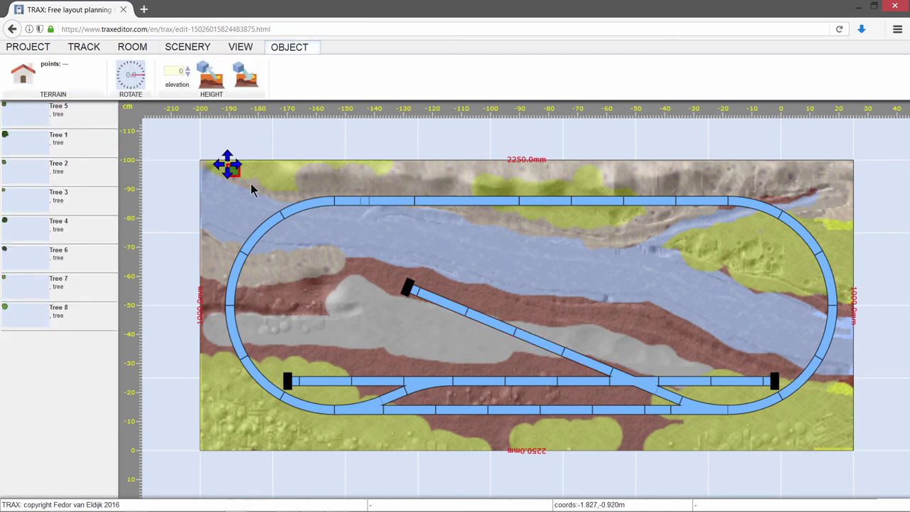
click(278, 174)
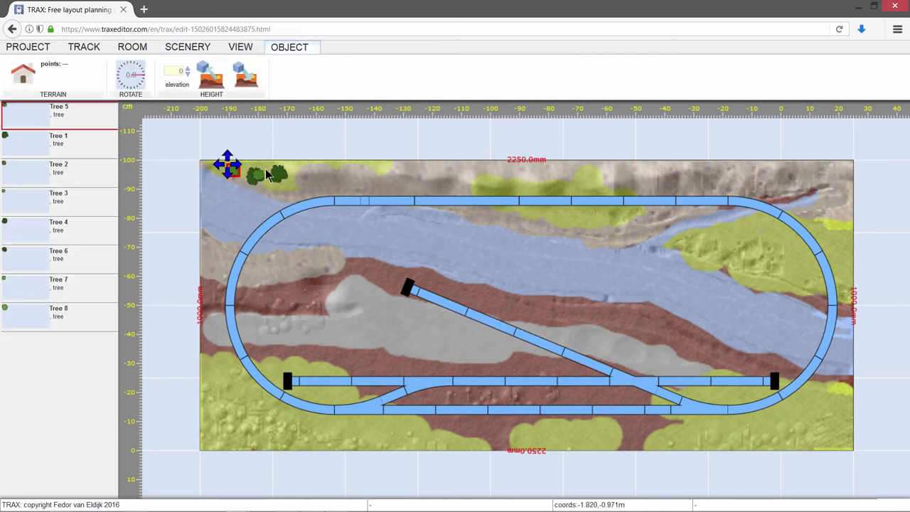
click(301, 175)
click(328, 173)
click(313, 185)
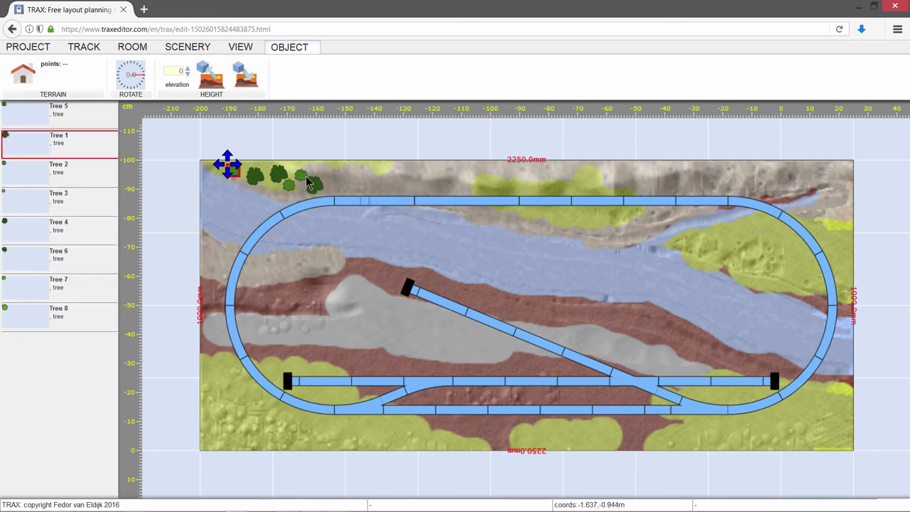
Extend the tree group along the rear edge toward the upper straight track, using Tree 1 and Tree 5.
click(78, 147)
click(341, 189)
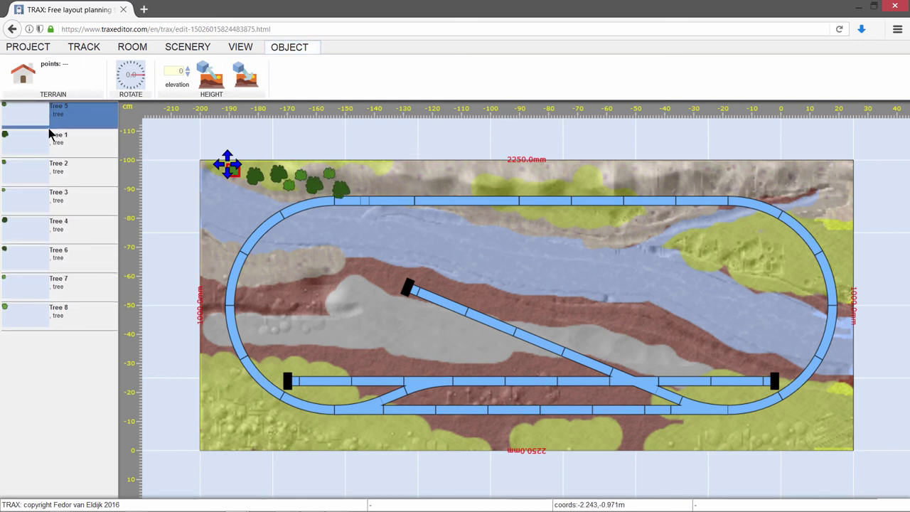
click(79, 142)
click(348, 174)
click(318, 186)
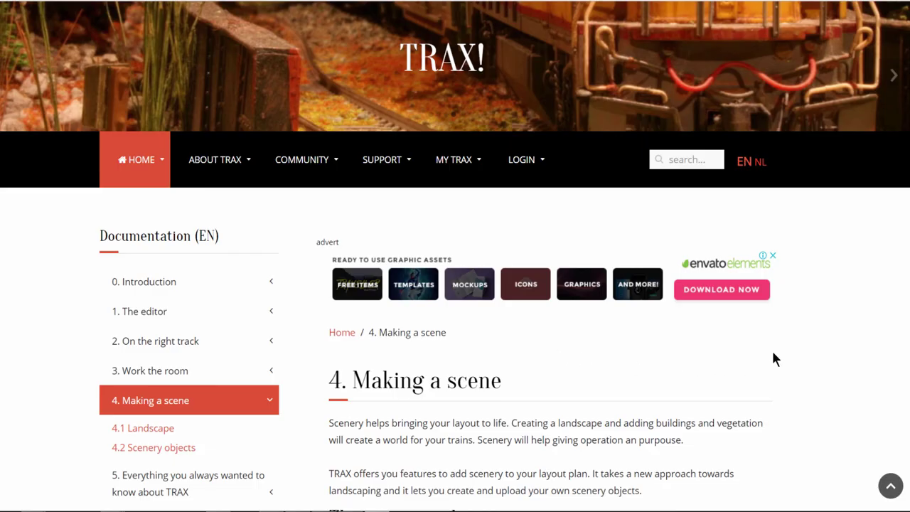
Skim the "Making a scene" documentation on the TRAX website and open the community forum.
scroll(774, 359, down, 5)
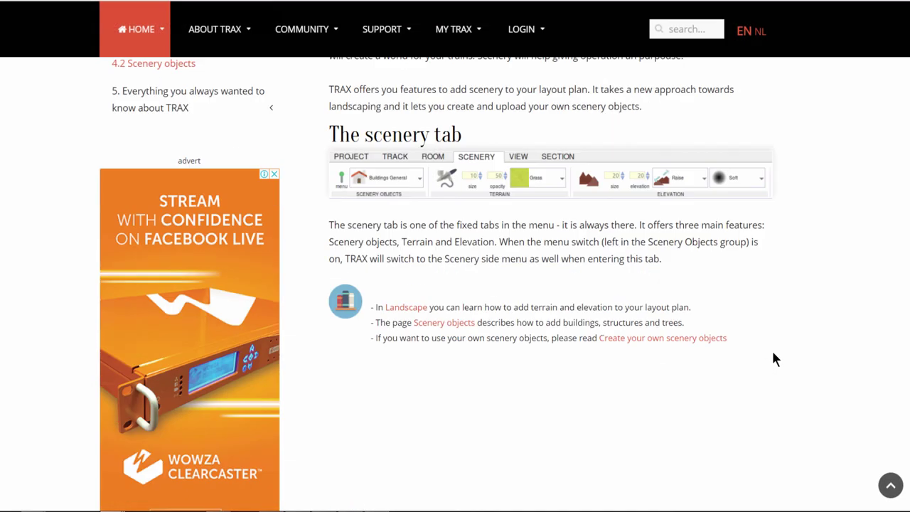
scroll(774, 359, up, 4)
scroll(774, 359, up, 1)
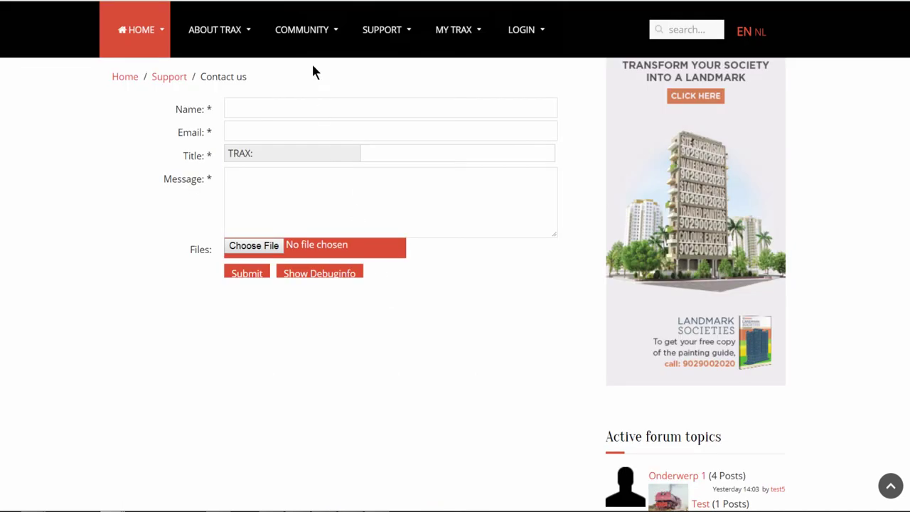
mouse_move(311, 41)
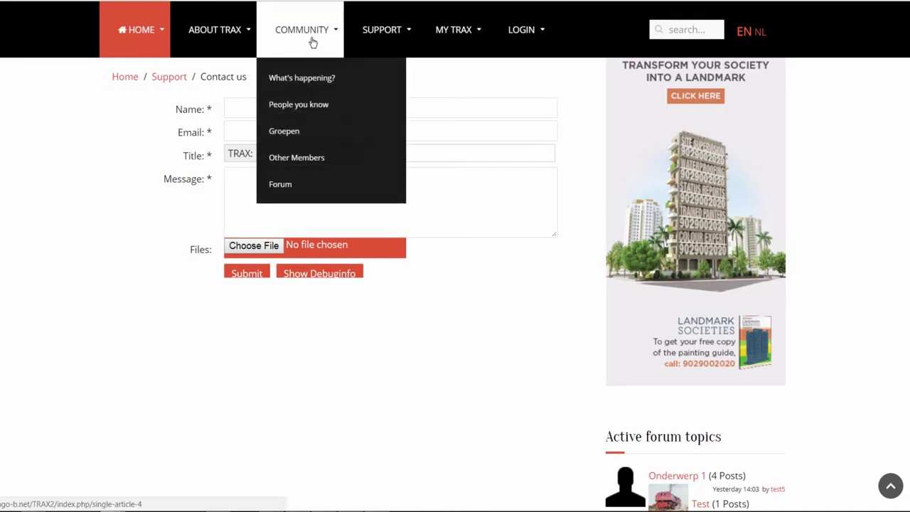
click(299, 190)
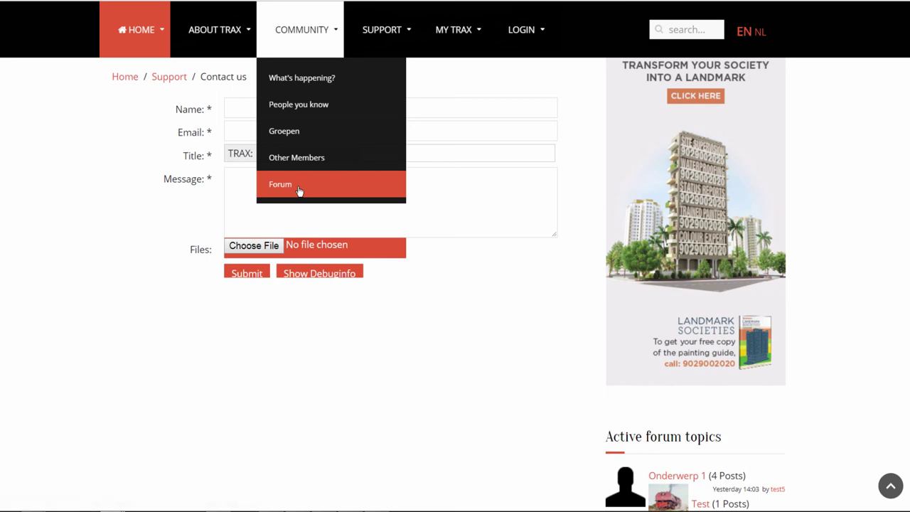